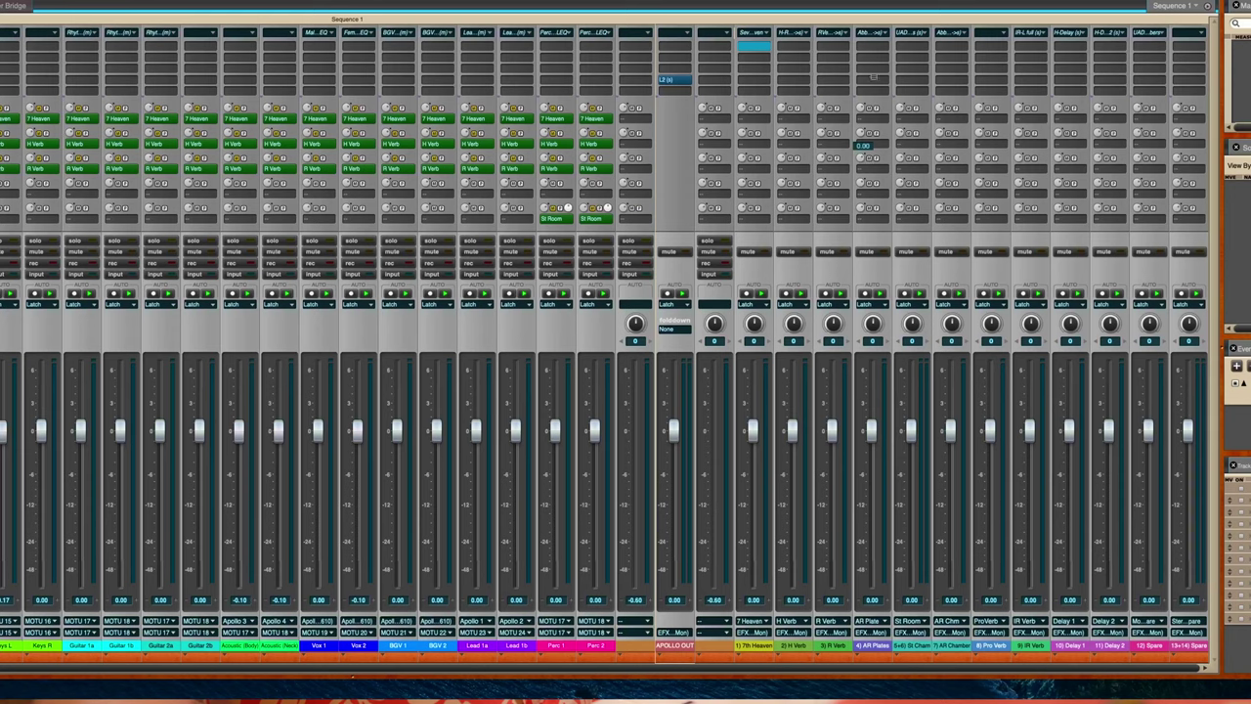
- Insert Abbey Road Plates (m->s) on Insert A of the 4) AR Plates track and open its editor window
{"action": "left_click", "coordinate": [874, 35]}
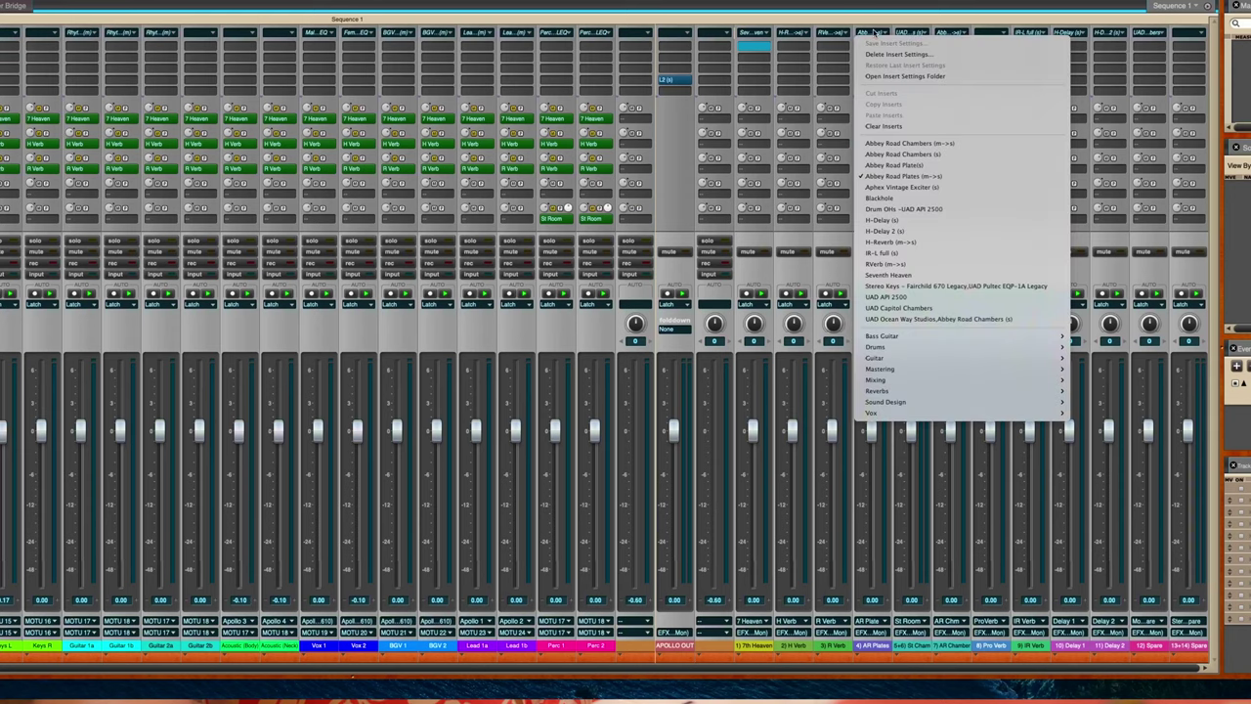
{"action": "left_click", "coordinate": [891, 177]}
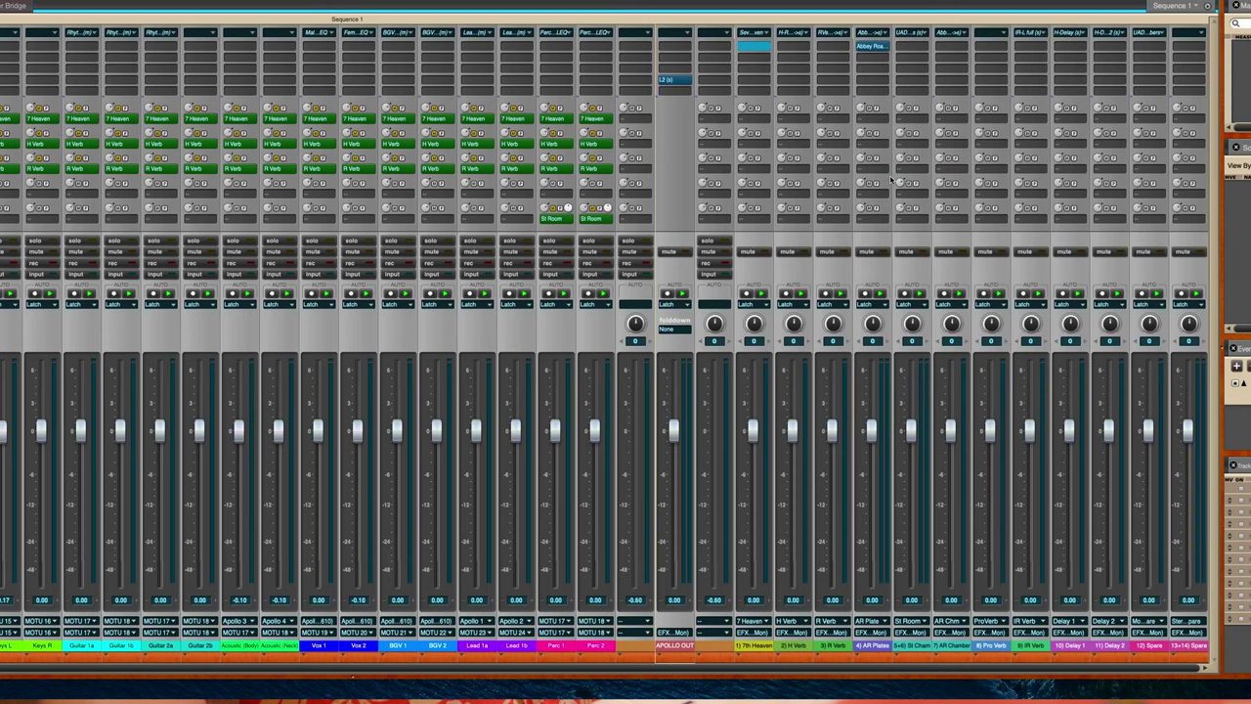
{"action": "left_click", "coordinate": [869, 47]}
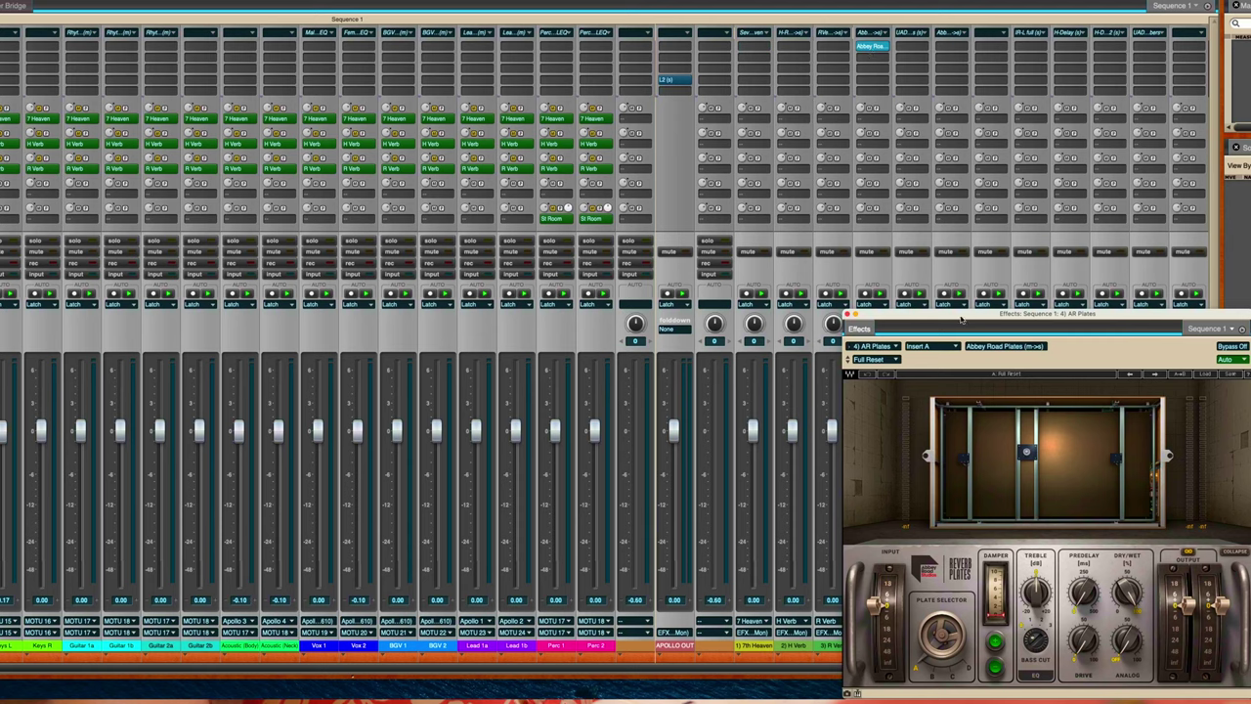
- Drag the Abbey Road Plates Effects window up and to the left over the mixer
{"action": "left_click_drag", "start_coordinate": [944, 319], "coordinate": [891, 269]}
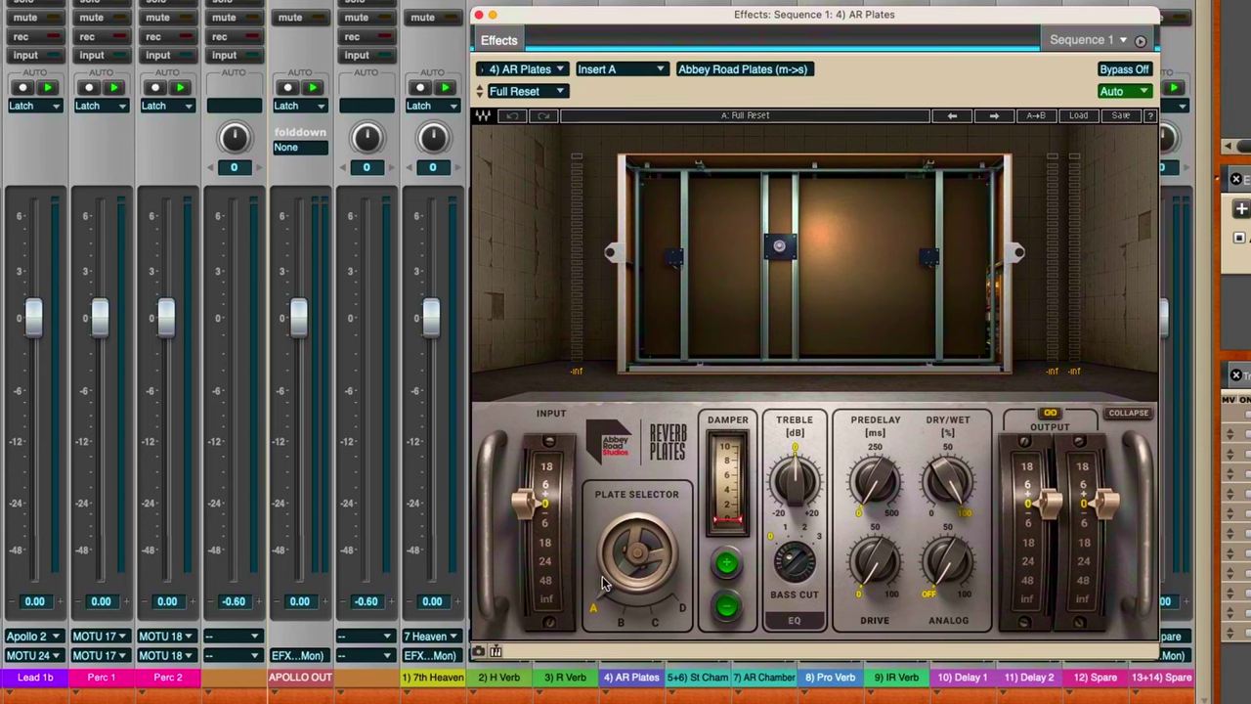
{"action": "left_click_drag", "start_coordinate": [526, 499], "coordinate": [526, 505]}
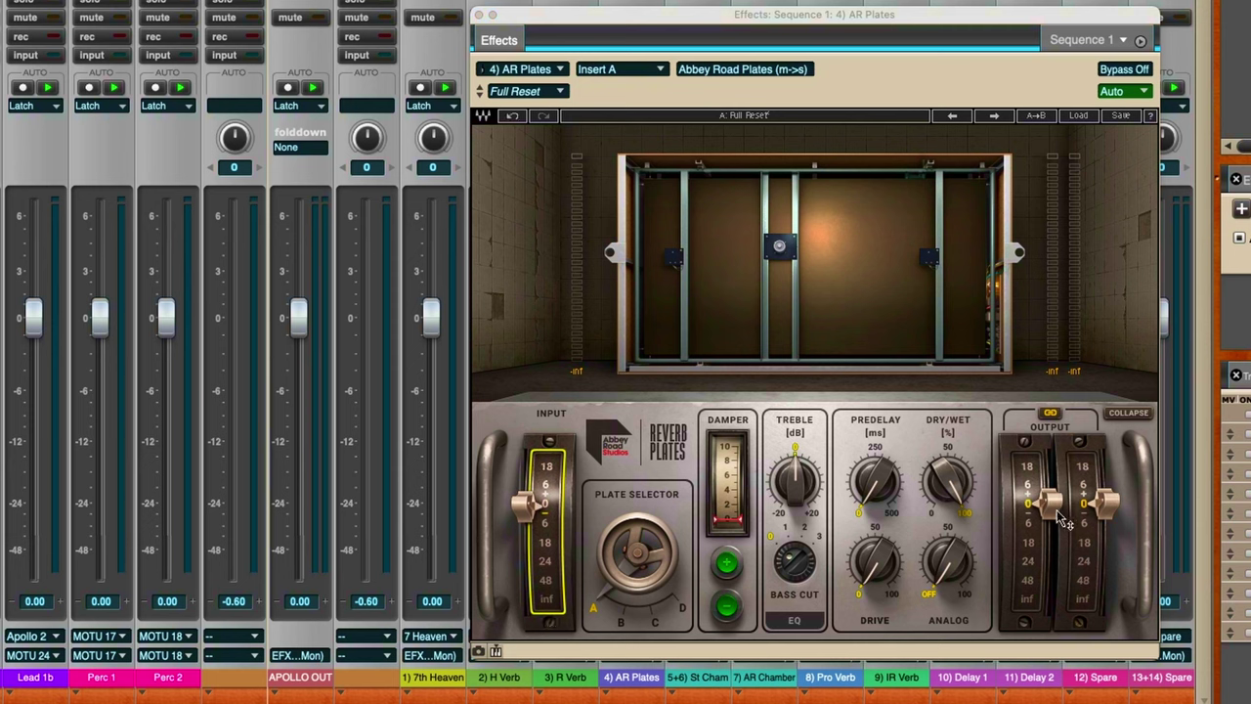
{"action": "mouse_move", "coordinate": [1049, 503]}
{"action": "left_mouse_down"}
{"action": "mouse_move", "coordinate": [1049, 545]}
{"action": "mouse_move", "coordinate": [1050, 503]}
{"action": "left_mouse_up"}
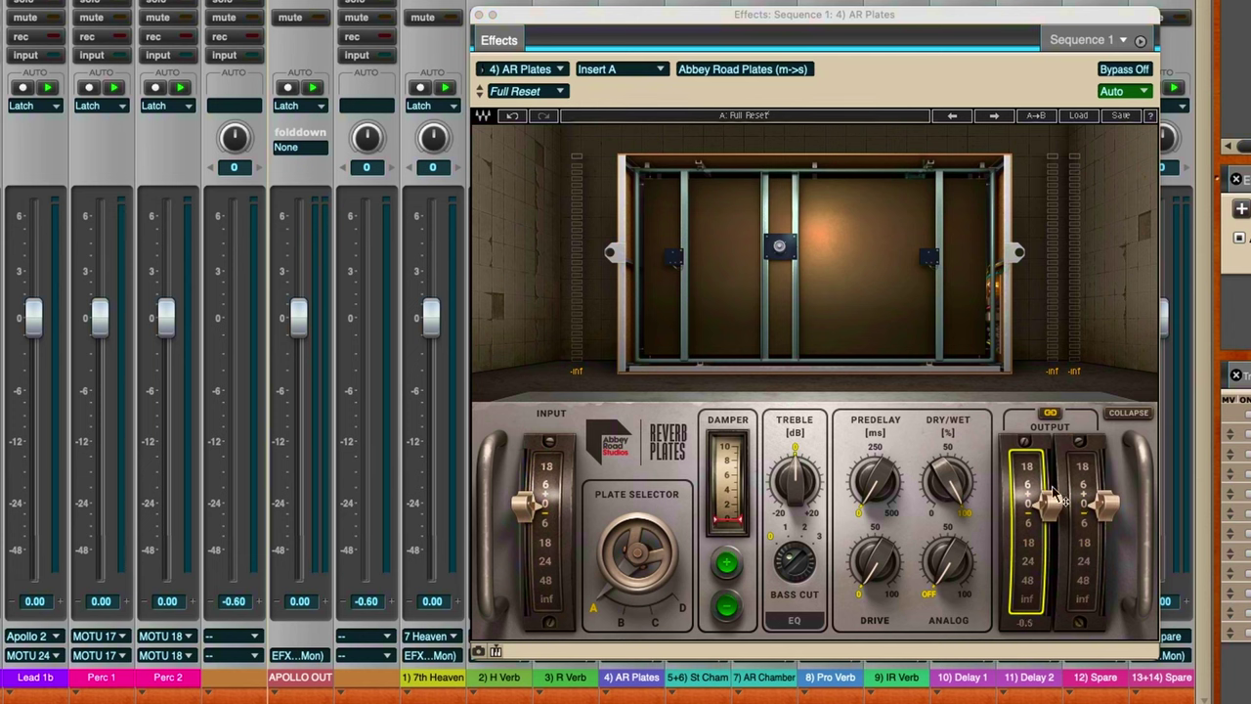
{"action": "left_click", "coordinate": [1050, 412]}
{"action": "mouse_move", "coordinate": [1066, 460]}
{"action": "left_mouse_down"}
{"action": "mouse_move", "coordinate": [1066, 474]}
{"action": "mouse_move", "coordinate": [1083, 450]}
{"action": "left_mouse_up"}
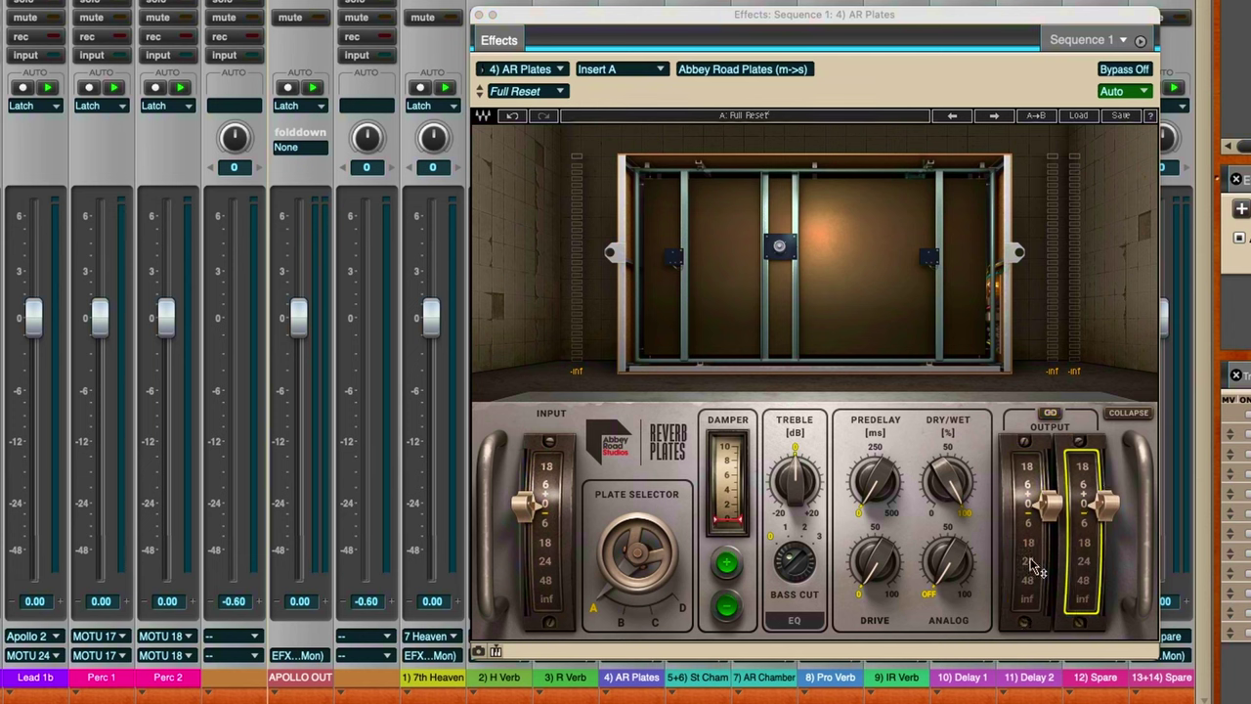
{"action": "left_click_drag", "start_coordinate": [1056, 526], "coordinate": [1056, 575]}
{"action": "left_click", "coordinate": [1056, 414]}
{"action": "left_click_drag", "start_coordinate": [1105, 503], "coordinate": [1106, 515]}
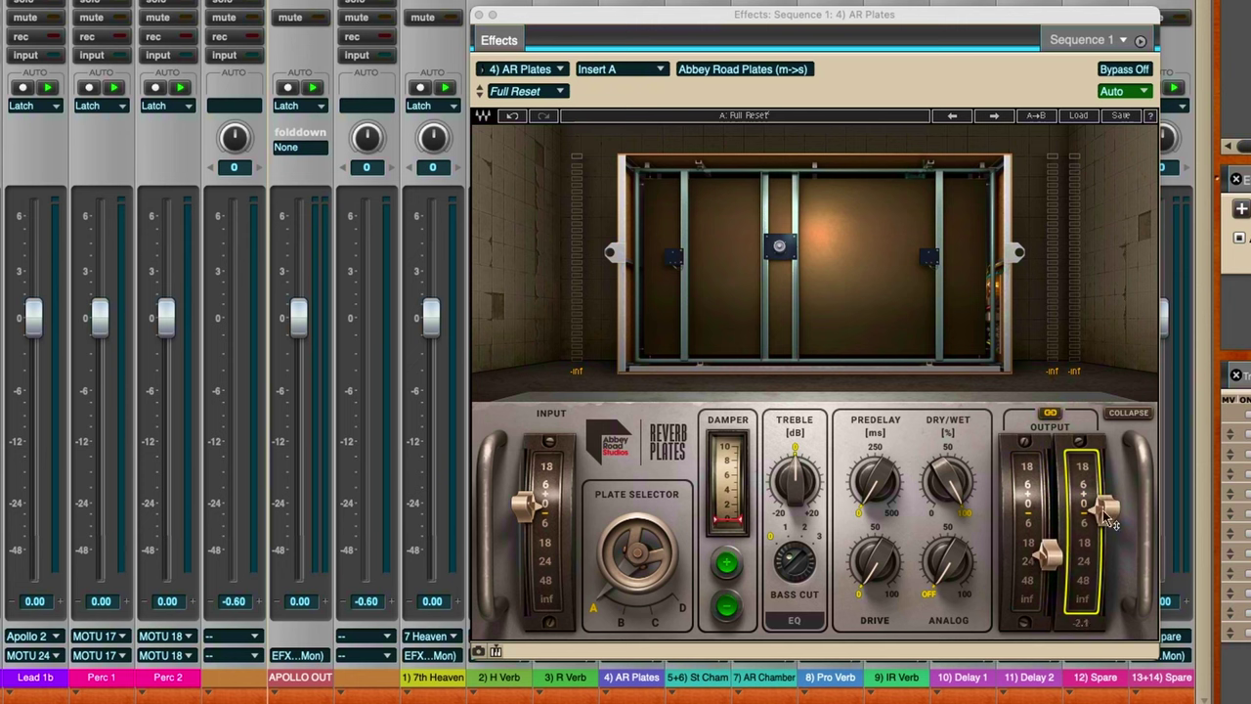
{"action": "left_click", "coordinate": [1052, 554]}
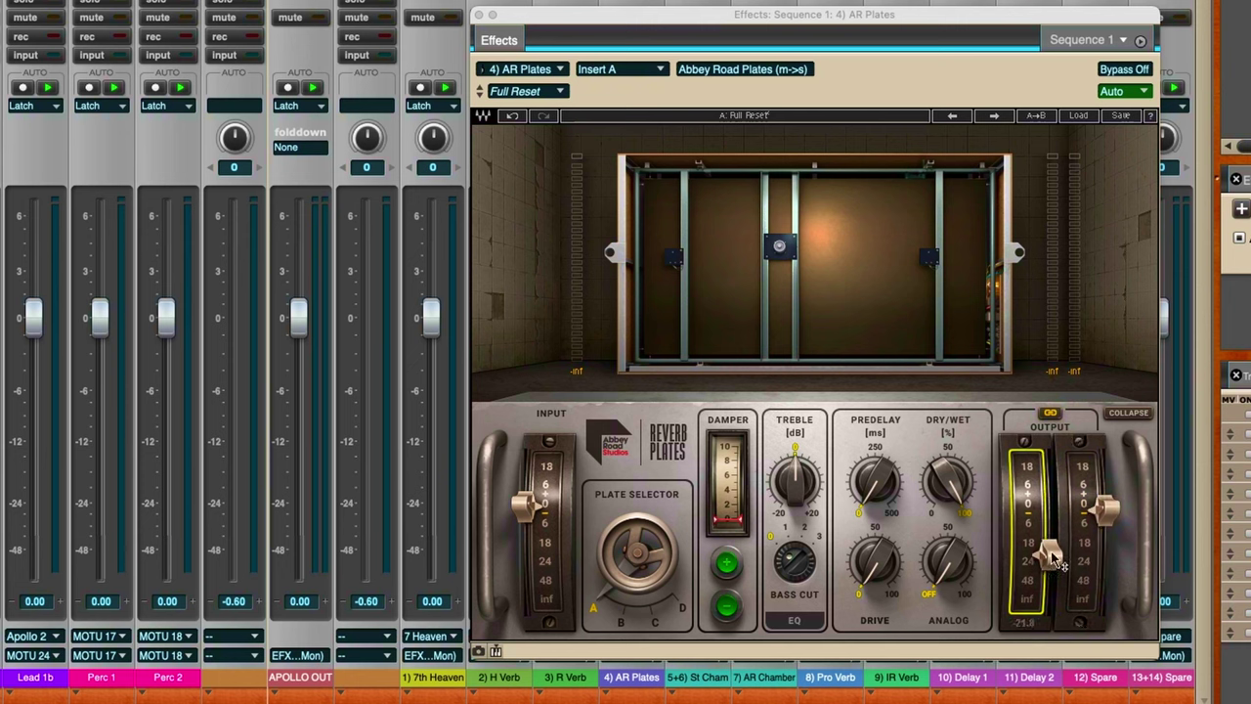
{"action": "left_click_drag", "start_coordinate": [1050, 554], "coordinate": [1051, 514]}
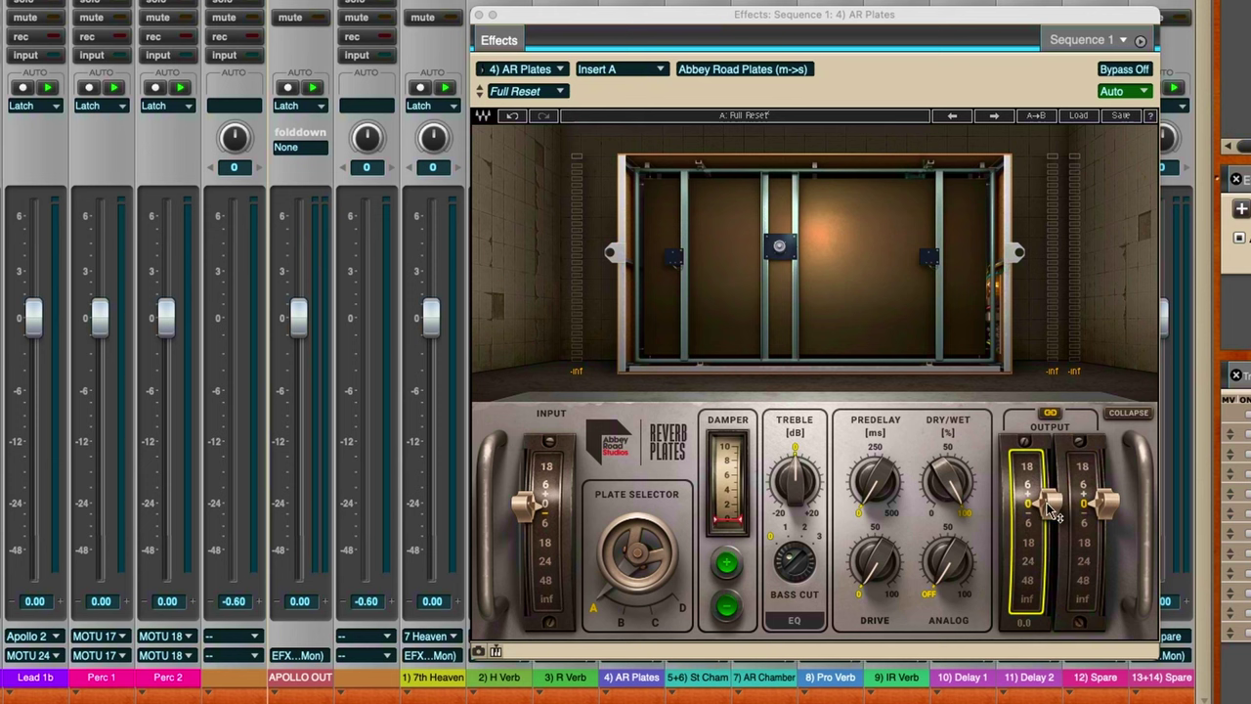
{"action": "double_click", "coordinate": [1048, 505]}
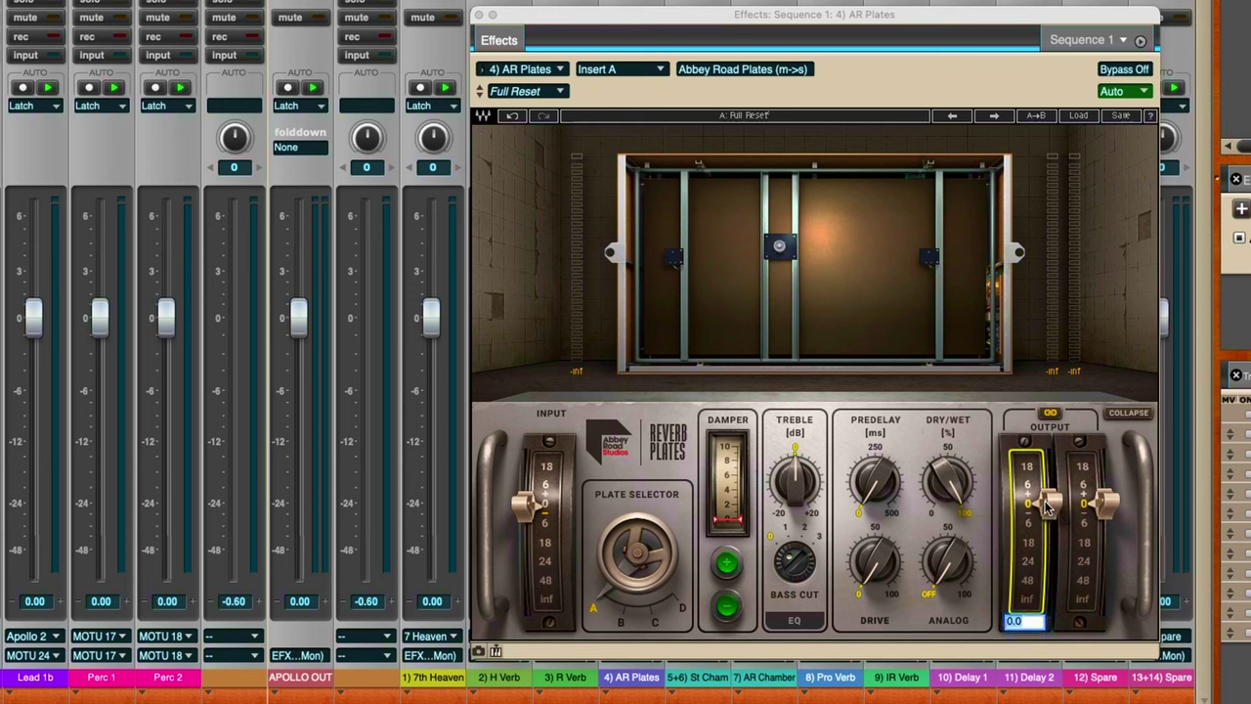
{"action": "mouse_move", "coordinate": [1108, 503]}
{"action": "left_mouse_down"}
{"action": "mouse_move", "coordinate": [1108, 552]}
{"action": "mouse_move", "coordinate": [1107, 511]}
{"action": "left_mouse_up"}
{"action": "left_click", "coordinate": [1051, 414]}
{"action": "left_click", "coordinate": [1107, 499], "text": "alt"}
{"action": "left_click", "coordinate": [1048, 550], "text": "alt"}
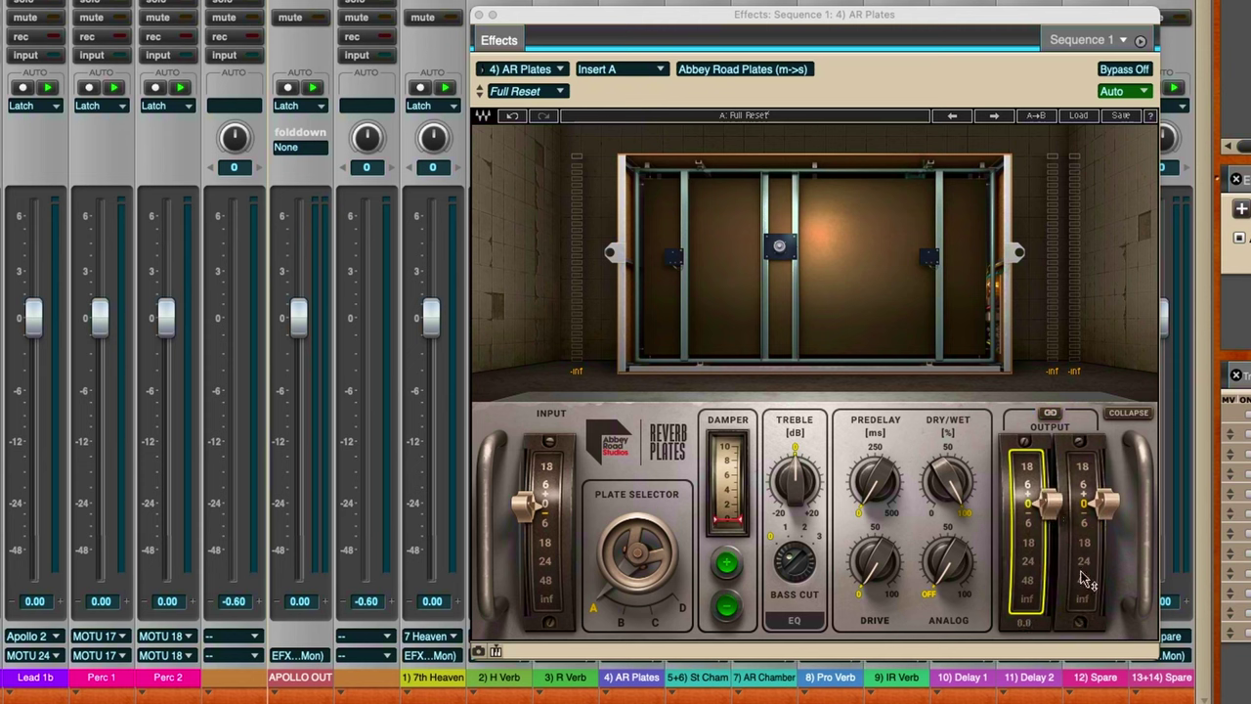
{"action": "left_click", "coordinate": [1051, 413]}
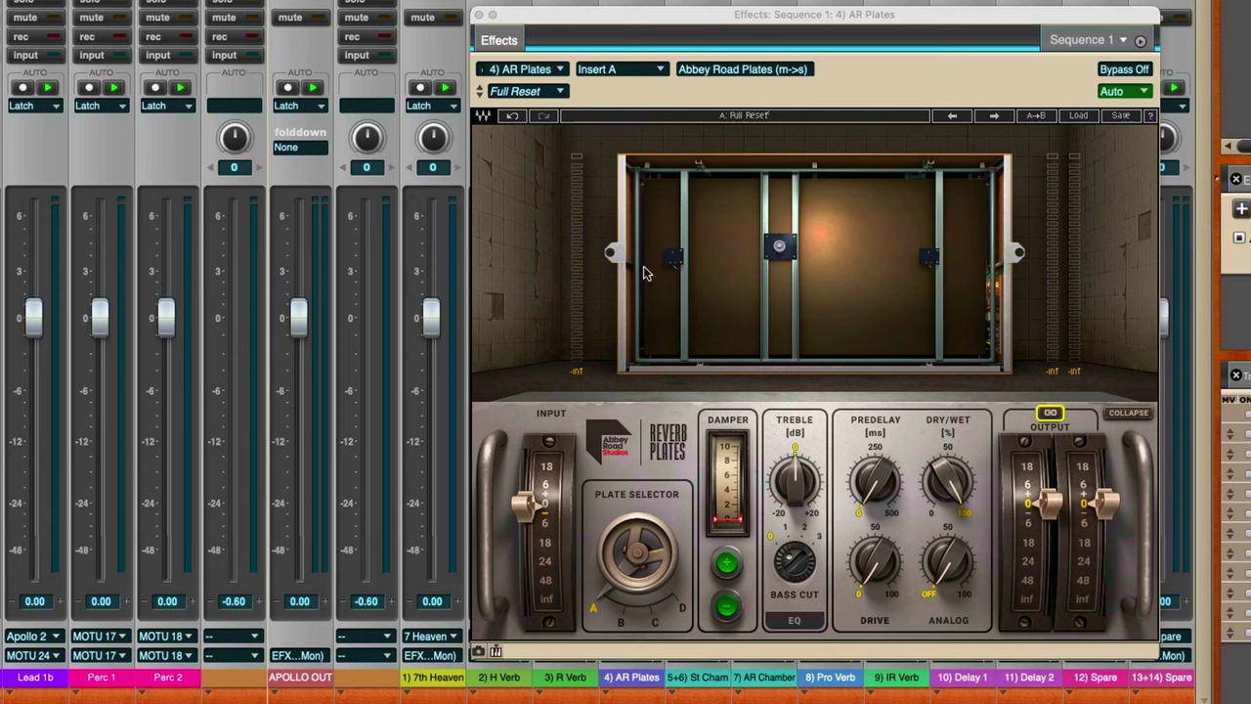
- Audition plates A, B, C and D on the Plate Selector repeatedly, ending on plate C
{"action": "left_click", "coordinate": [645, 555]}
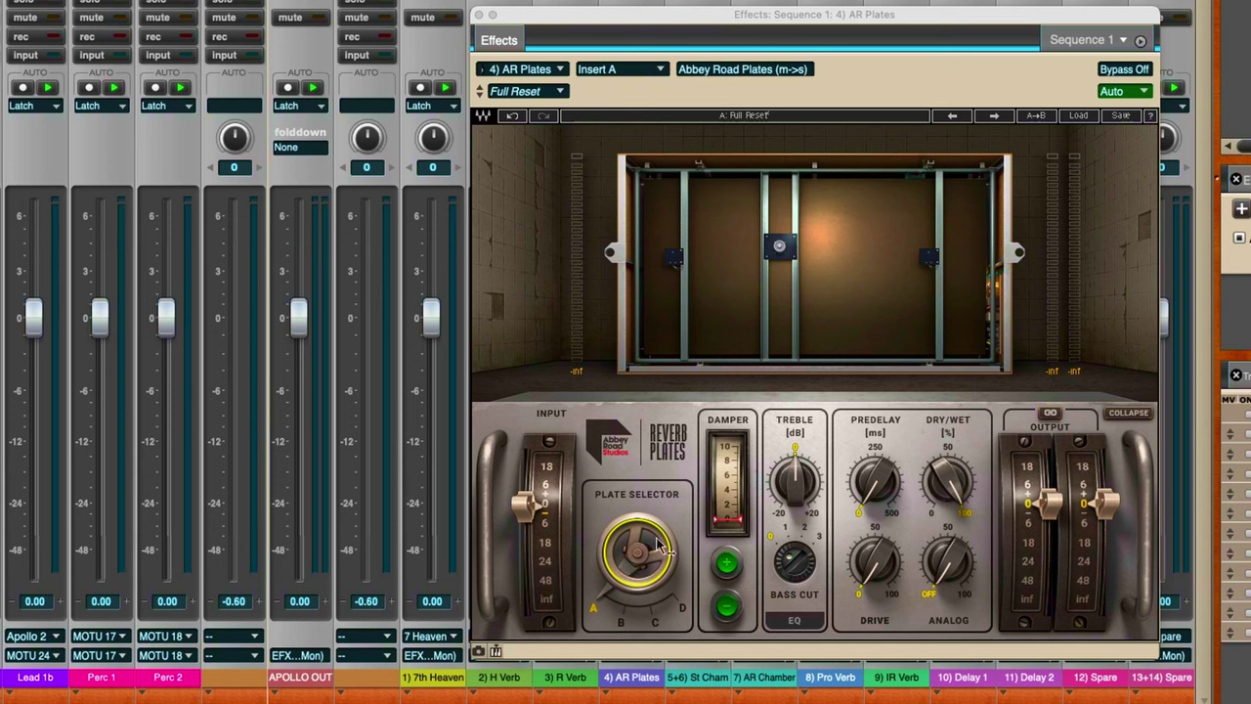
{"action": "left_click", "coordinate": [626, 624]}
{"action": "left_click", "coordinate": [654, 624]}
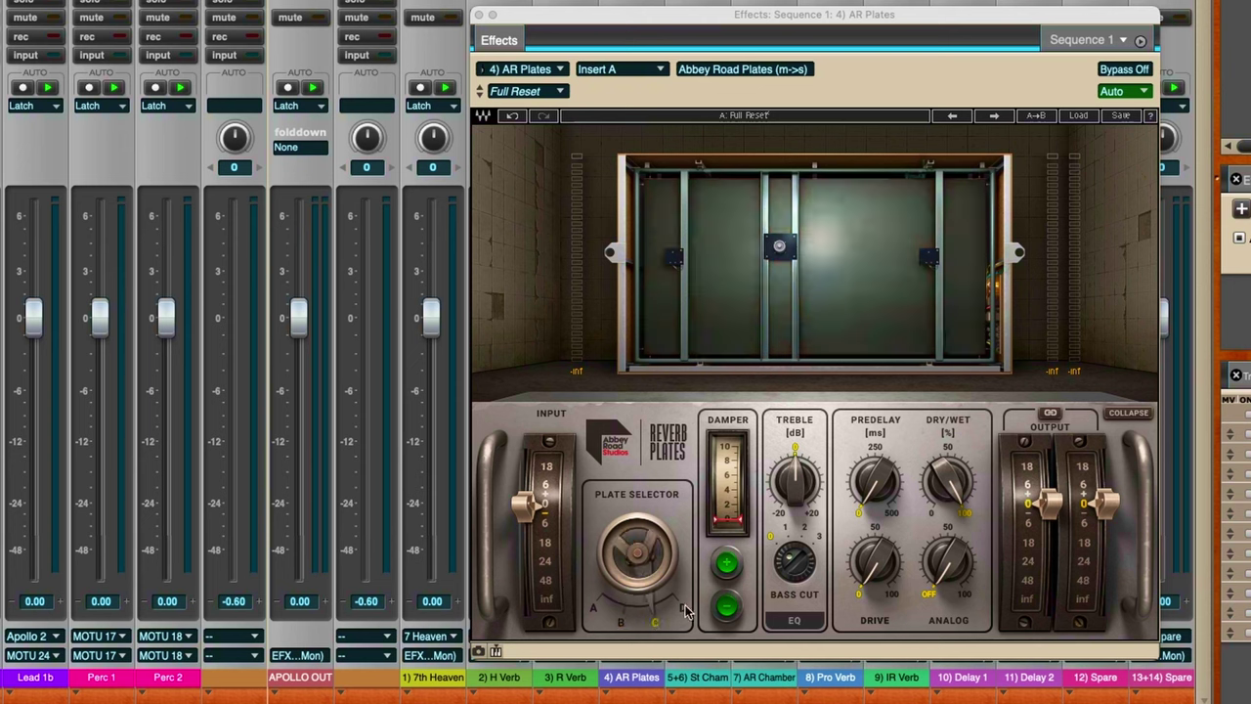
{"action": "left_click", "coordinate": [684, 610]}
{"action": "left_click", "coordinate": [653, 622]}
{"action": "left_click", "coordinate": [626, 624]}
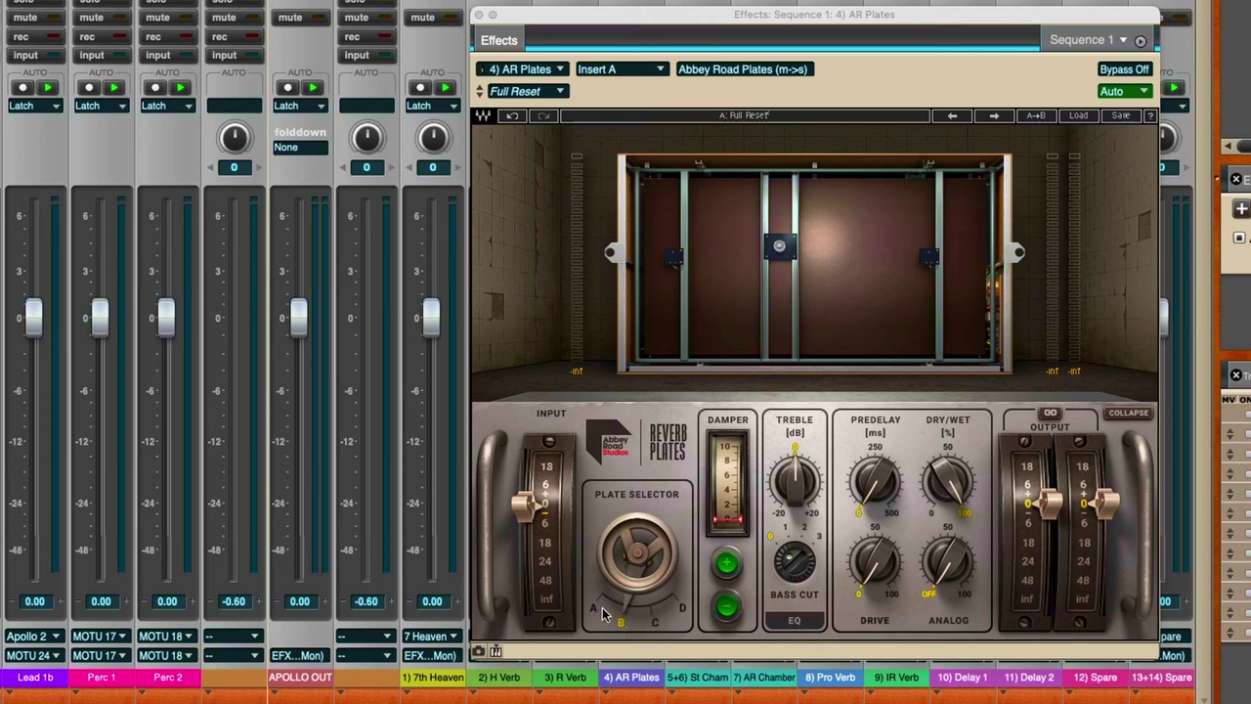
{"action": "left_click", "coordinate": [599, 611]}
{"action": "left_click", "coordinate": [620, 623]}
{"action": "left_click", "coordinate": [655, 624]}
{"action": "left_click", "coordinate": [683, 613]}
{"action": "left_click", "coordinate": [656, 622]}
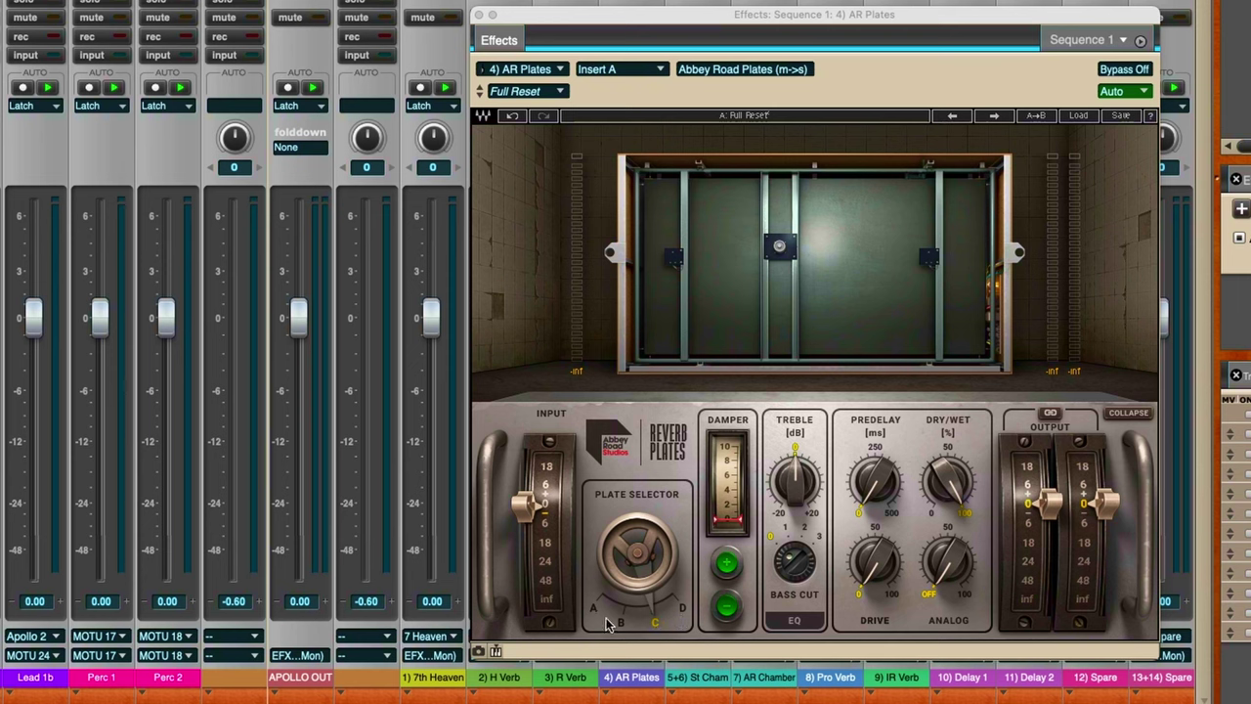
{"action": "left_click", "coordinate": [619, 623]}
{"action": "left_click", "coordinate": [599, 611]}
{"action": "left_click", "coordinate": [619, 623]}
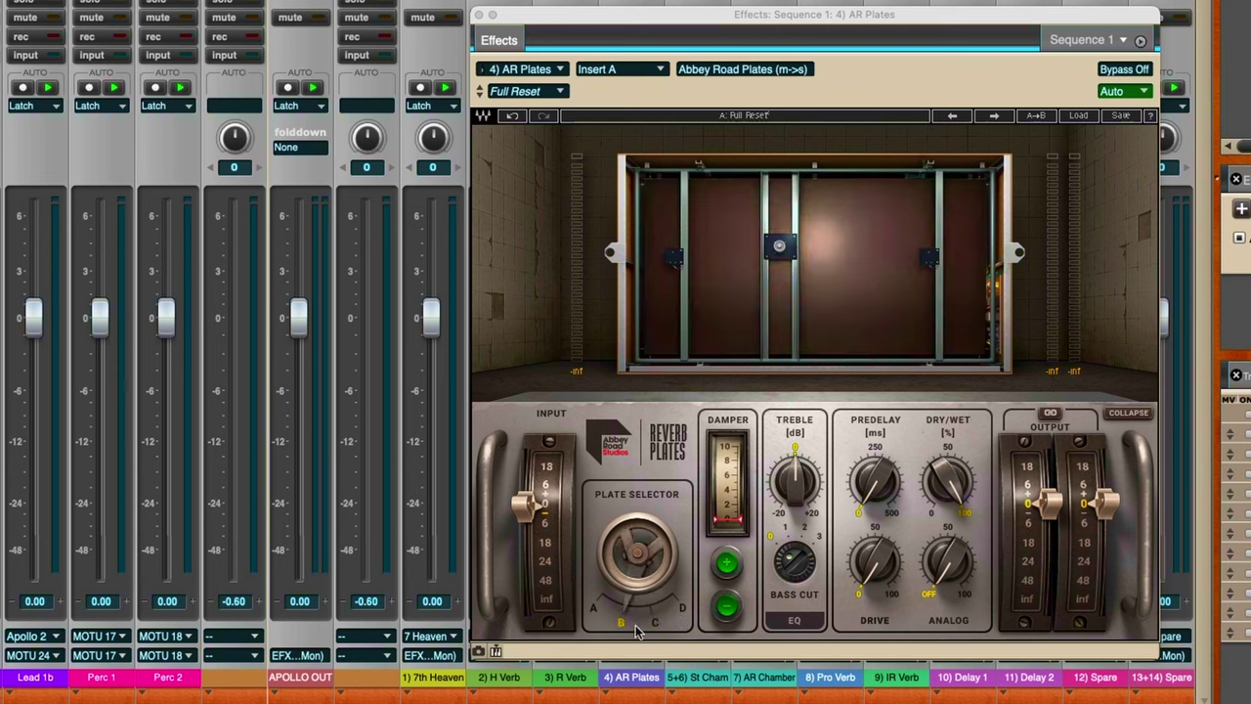
{"action": "left_click", "coordinate": [656, 622]}
{"action": "left_click", "coordinate": [683, 613]}
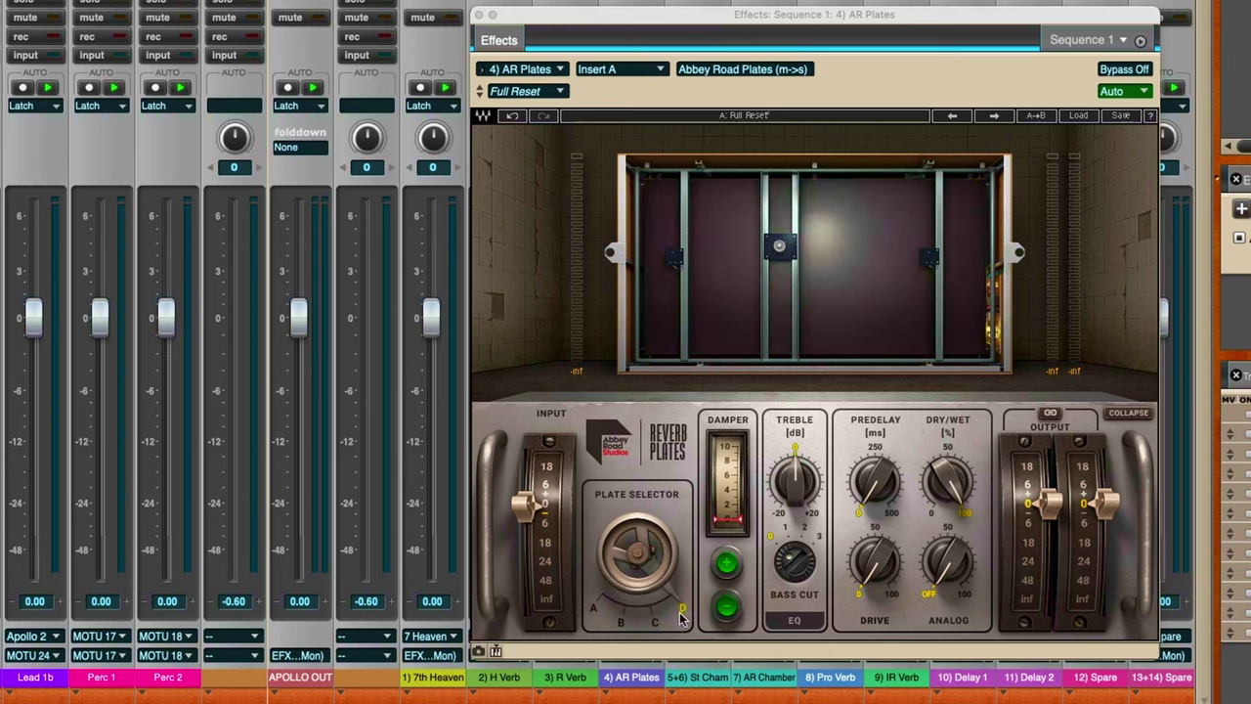
{"action": "left_click", "coordinate": [661, 620]}
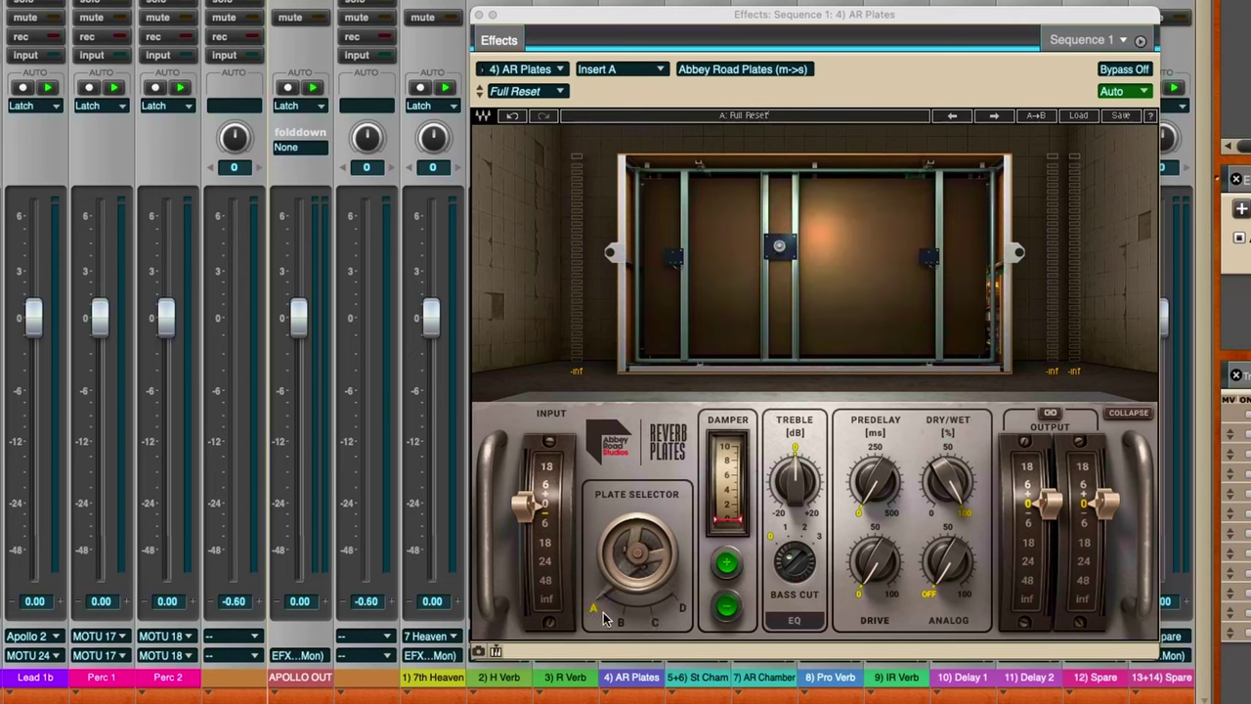
- Cycle the Plate Selector through plates C, D and B, finishing on plate D
{"action": "left_click", "coordinate": [653, 624]}
{"action": "left_click", "coordinate": [676, 610]}
{"action": "left_click", "coordinate": [657, 616]}
{"action": "left_click", "coordinate": [624, 621]}
{"action": "left_click", "coordinate": [658, 623]}
{"action": "left_click", "coordinate": [677, 613]}
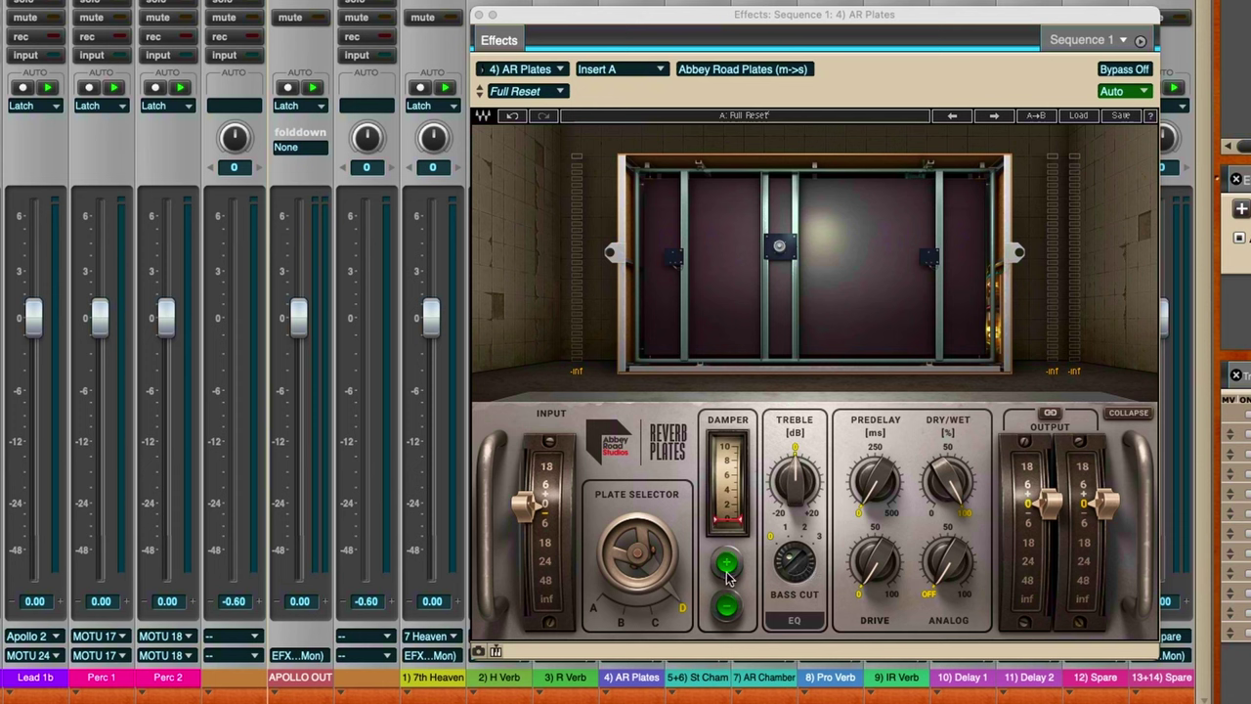
{"action": "left_click", "coordinate": [738, 529]}
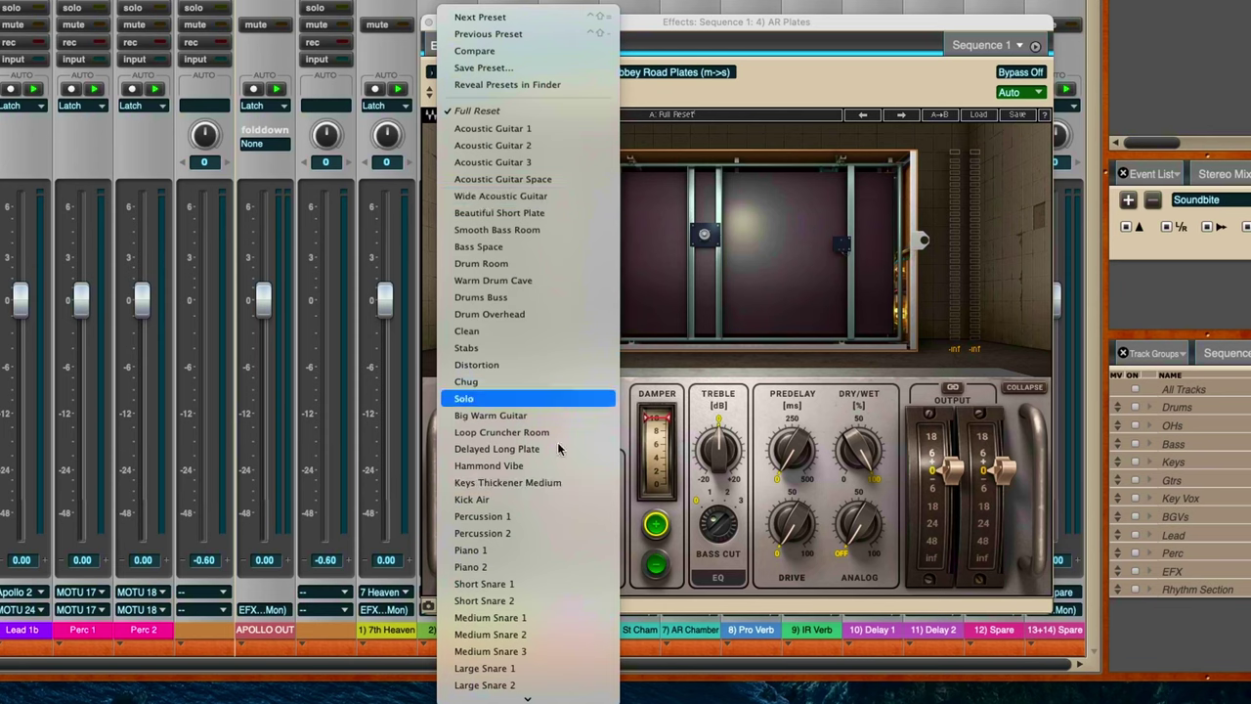
- Switch the preset from Full Reset to Large Plate in the preset menu
{"action": "scroll", "coordinate": [558, 372], "scroll_direction": "down", "scroll_amount": 5}
{"action": "scroll", "coordinate": [528, 352], "scroll_direction": "down", "scroll_amount": 3}
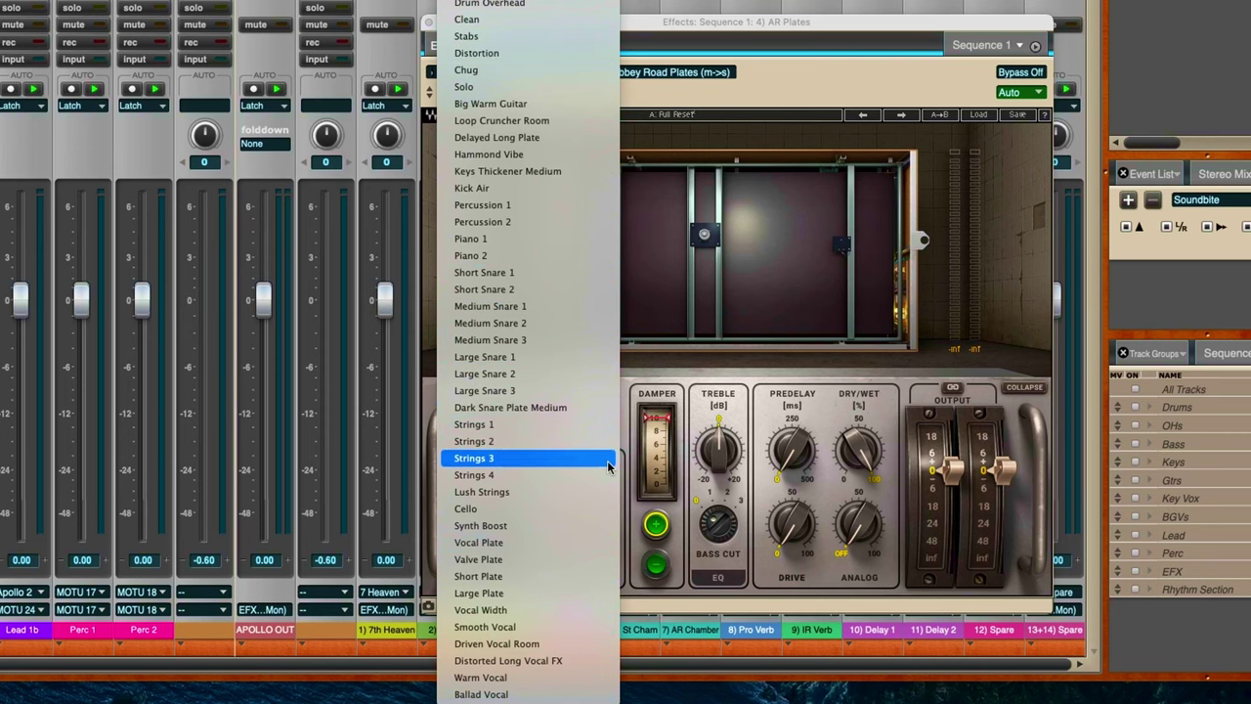
{"action": "left_click", "coordinate": [591, 424]}
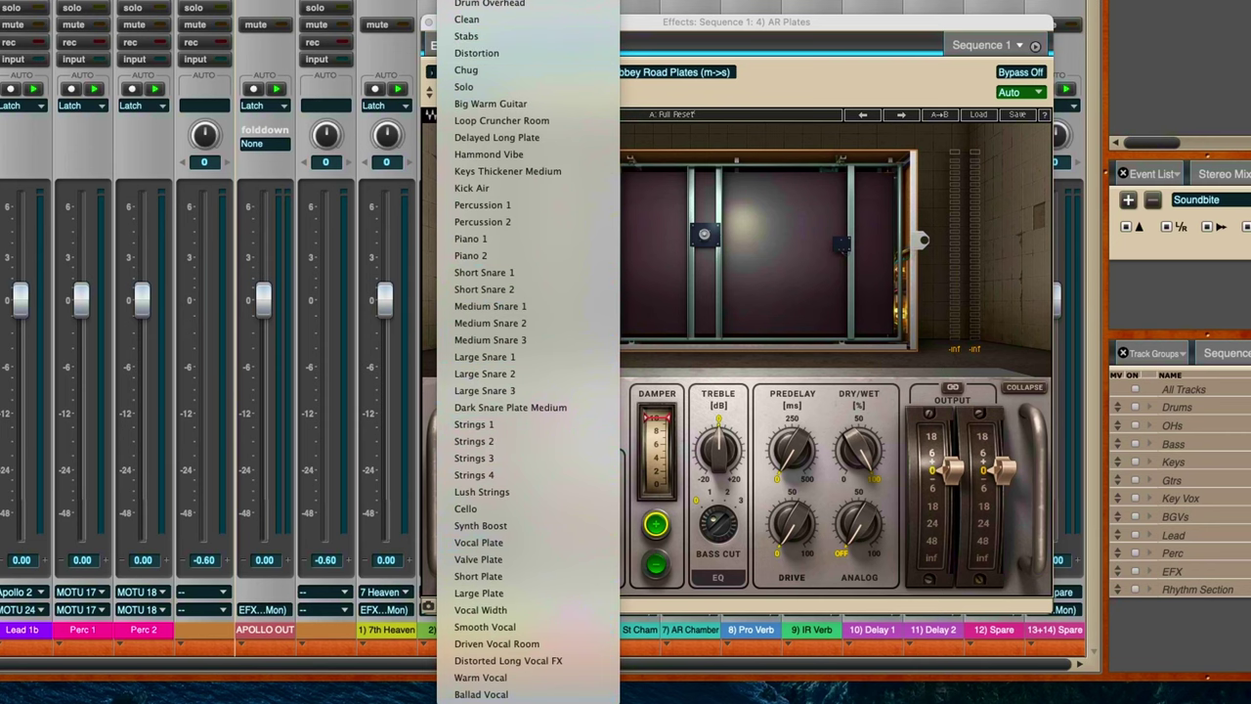
{"action": "left_click", "coordinate": [534, 594]}
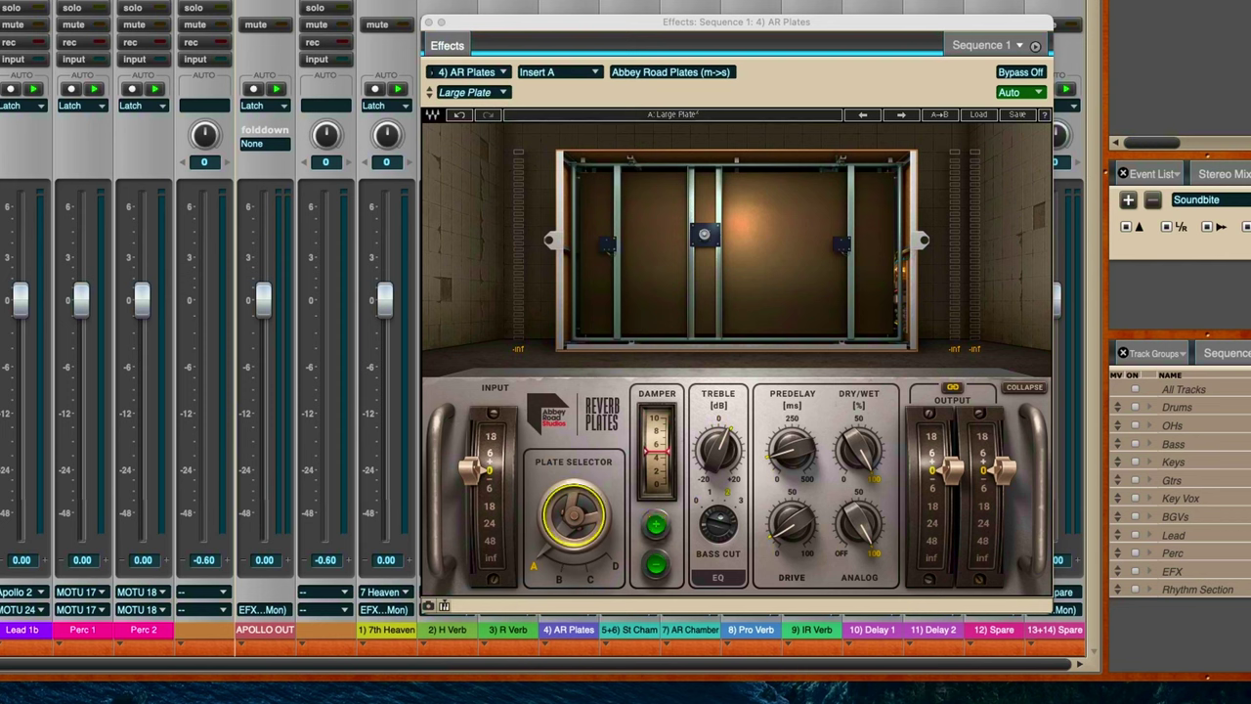
- Audition plates D, A, B and C with the Large Plate preset, settling on plate C
{"action": "left_click_drag", "start_coordinate": [573, 513], "coordinate": [573, 479]}
{"action": "left_click", "coordinate": [535, 566]}
{"action": "left_click", "coordinate": [556, 580]}
{"action": "left_click", "coordinate": [617, 568]}
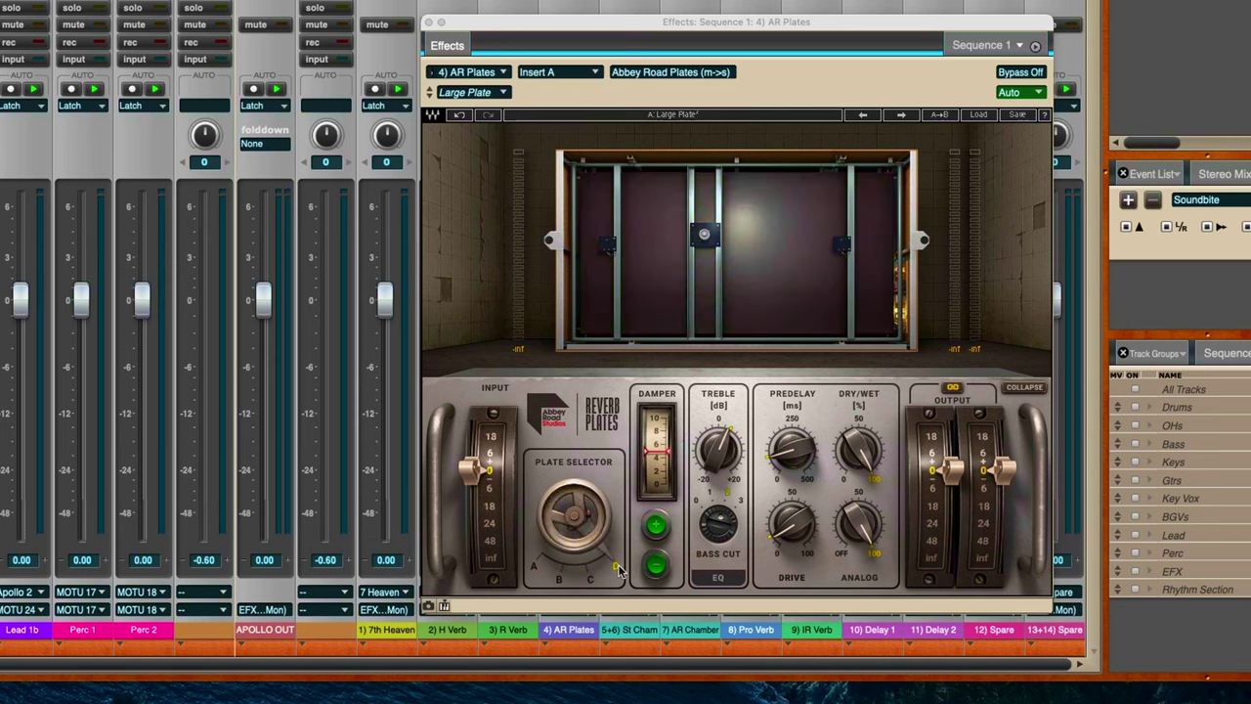
{"action": "left_click", "coordinate": [590, 580]}
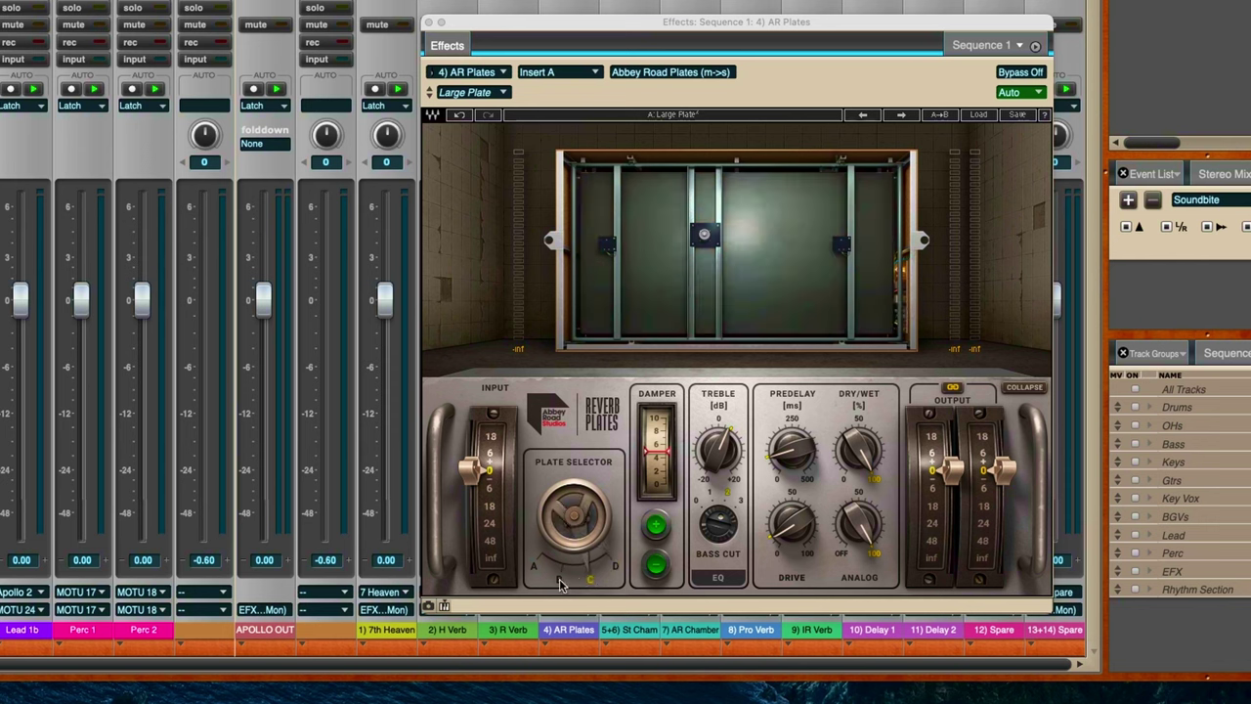
{"action": "left_click", "coordinate": [557, 580]}
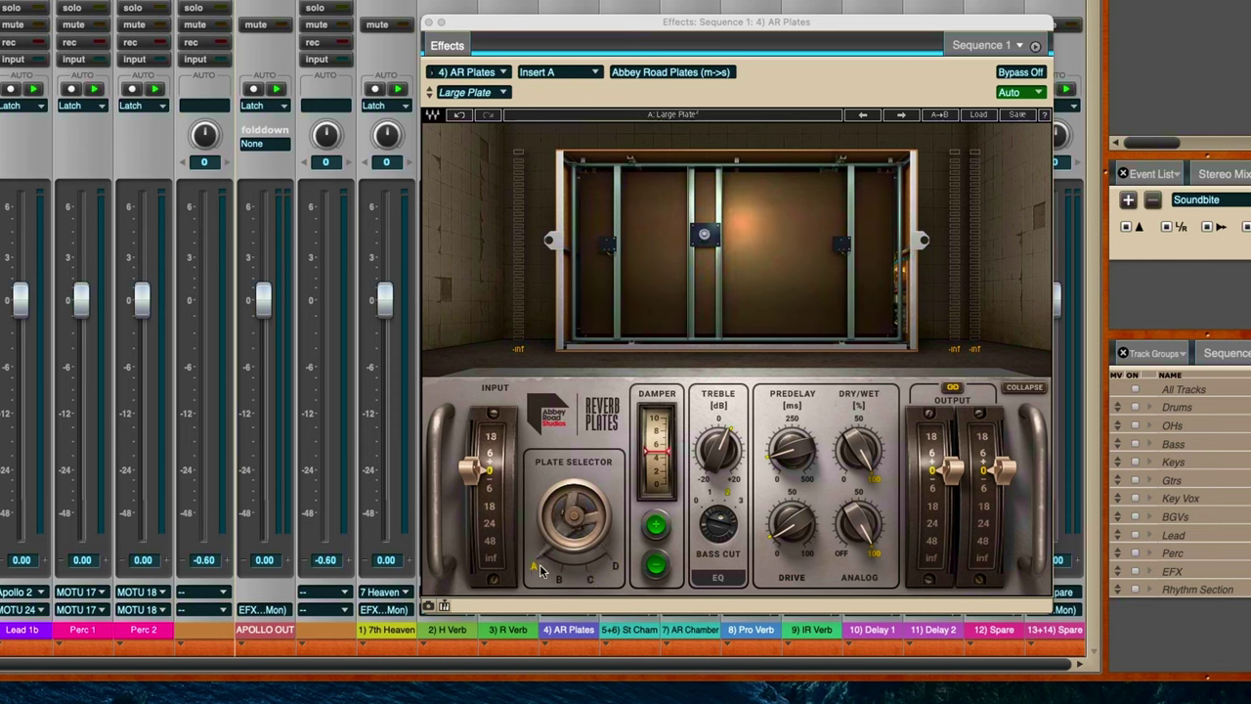
{"action": "left_click", "coordinate": [560, 581]}
{"action": "left_click", "coordinate": [593, 580]}
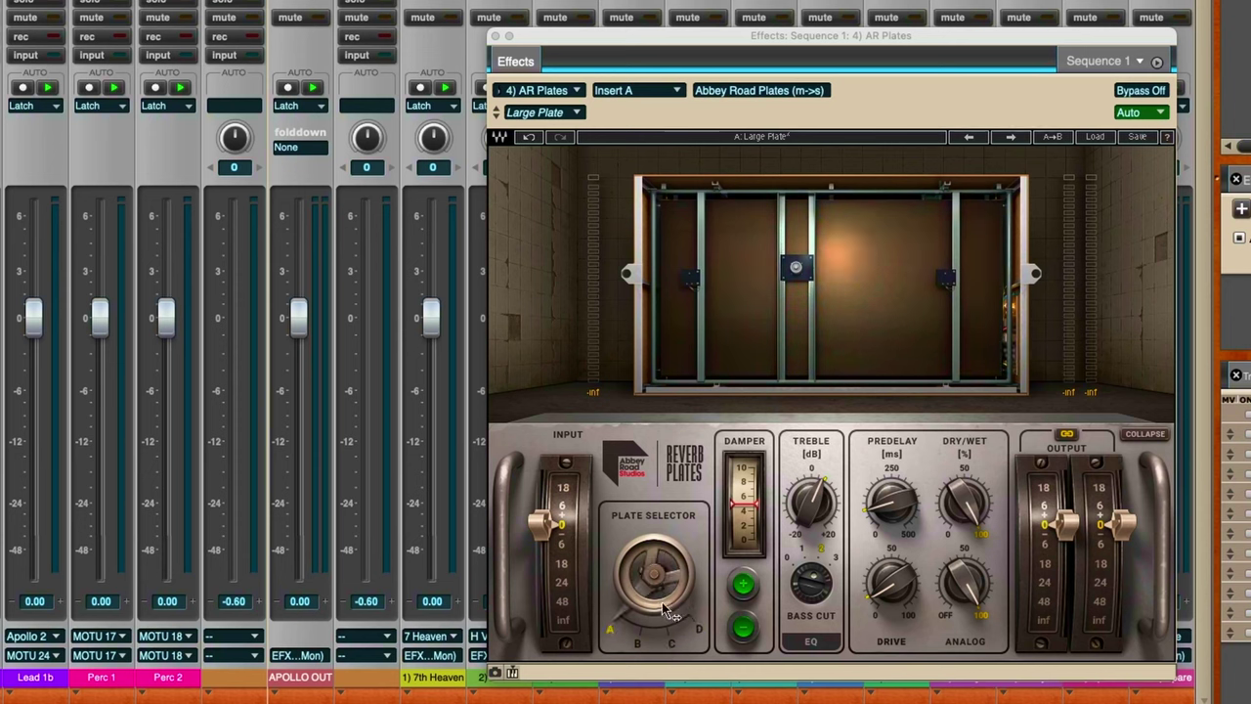
- Select position A on the Plate Selector for the Large Plate preset
{"action": "left_click", "coordinate": [610, 631]}
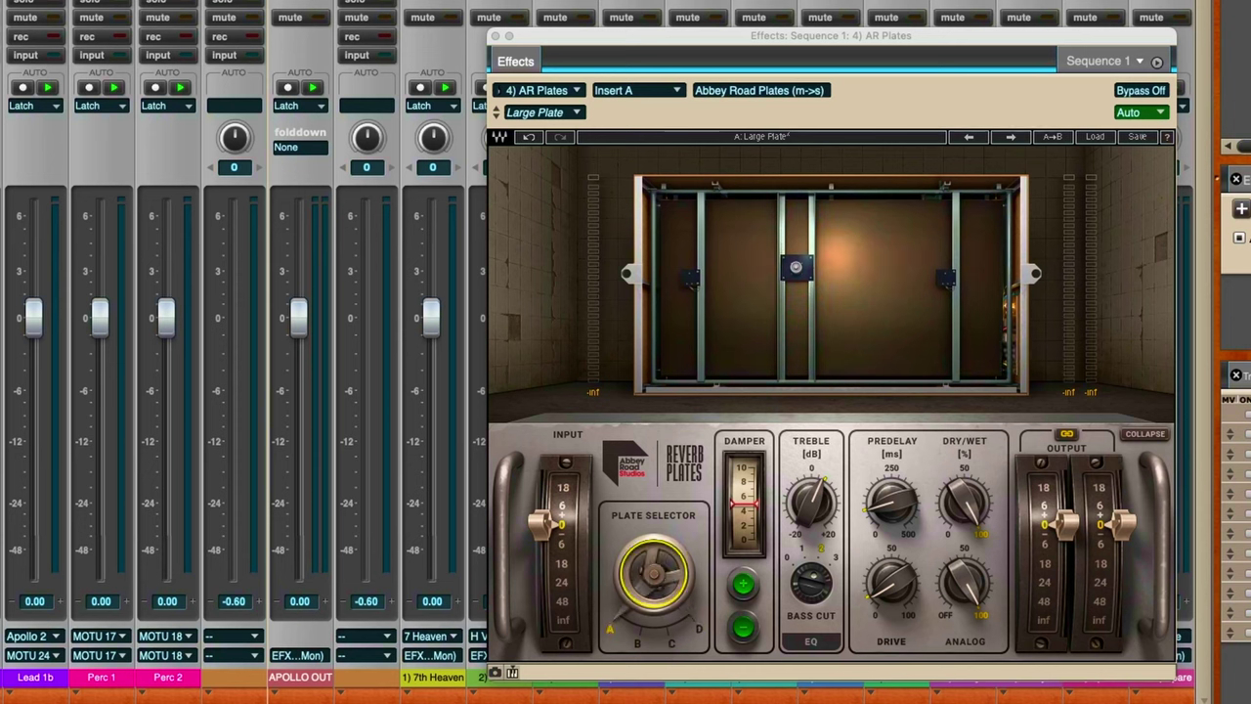